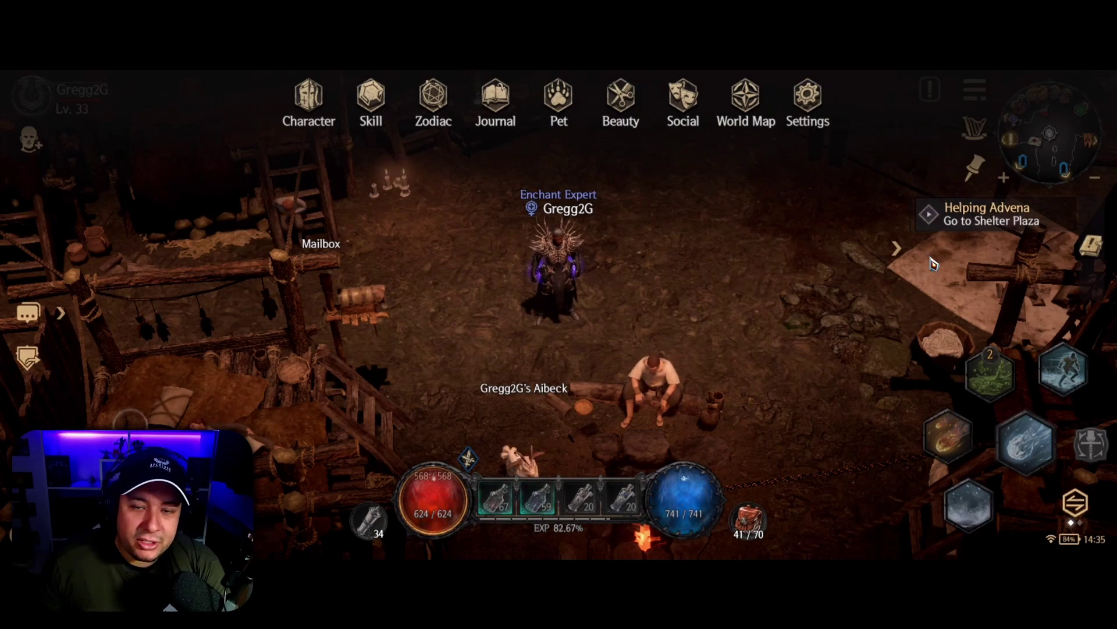
Step: Open Undecember's Settings to the Account tab showing the account number
left_click(811, 103)
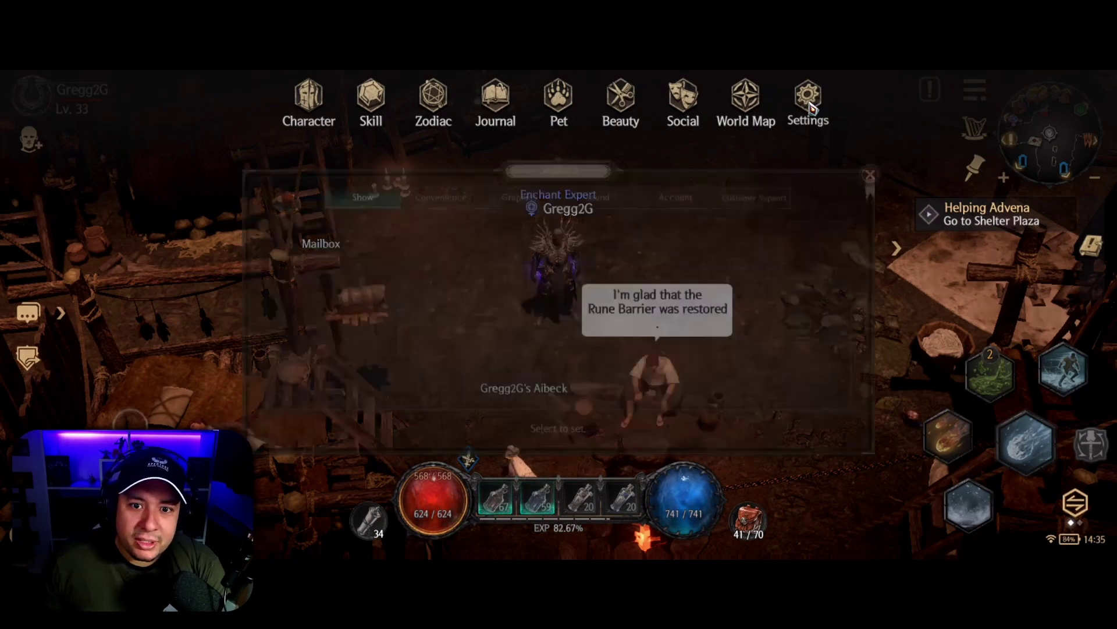
left_click(706, 175)
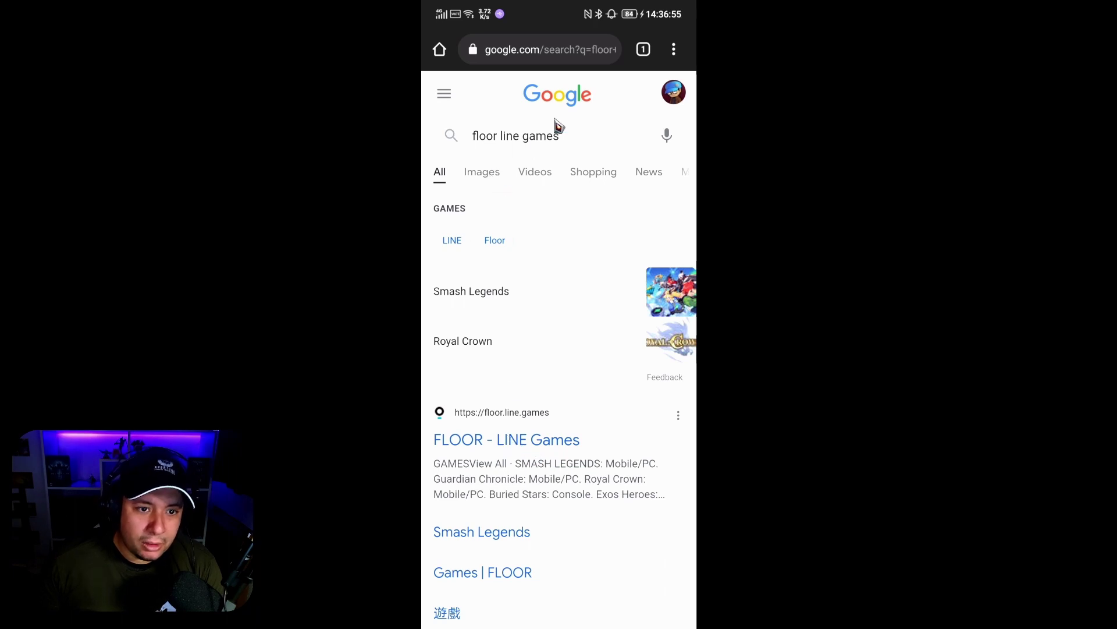
Step: Go from the floor.line.games result via Log in to the FLOOR Register terms page
left_click(523, 413)
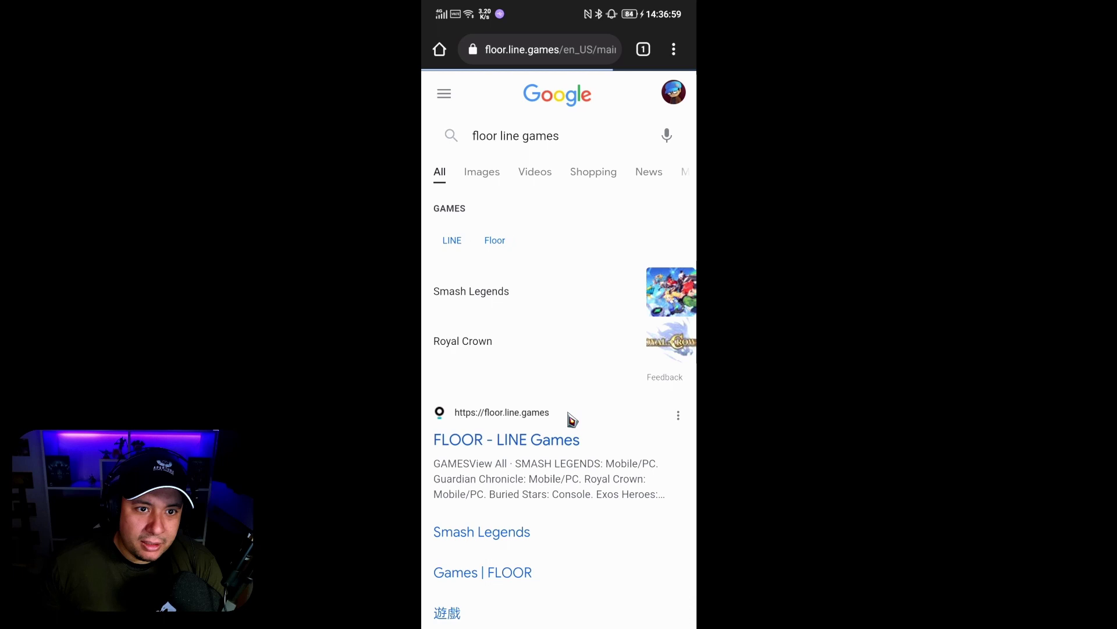
left_click(676, 98)
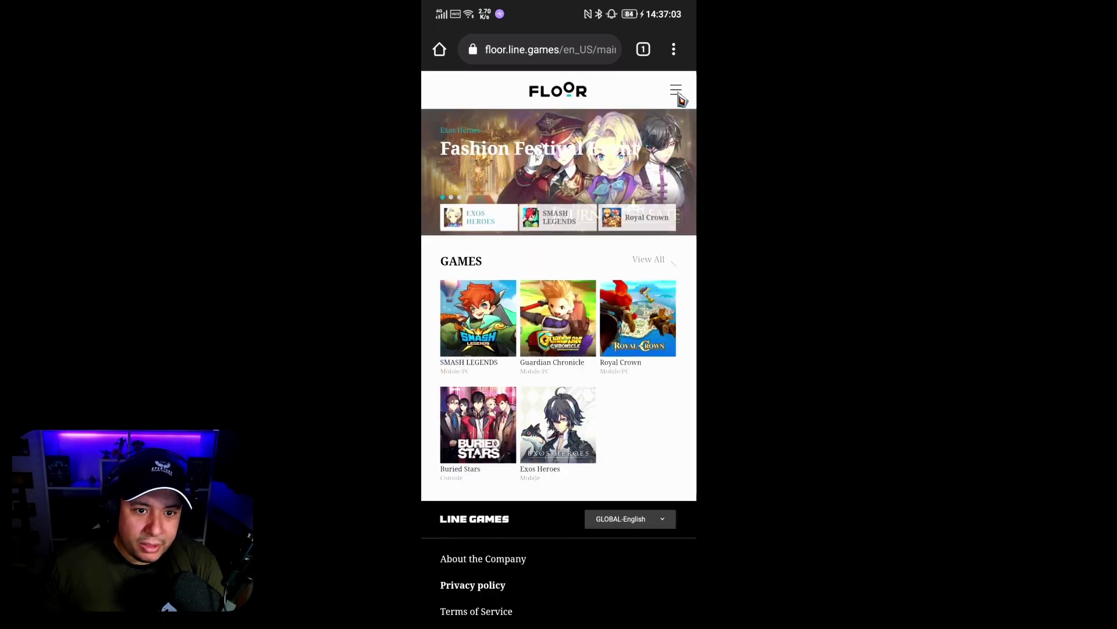
left_click(677, 94)
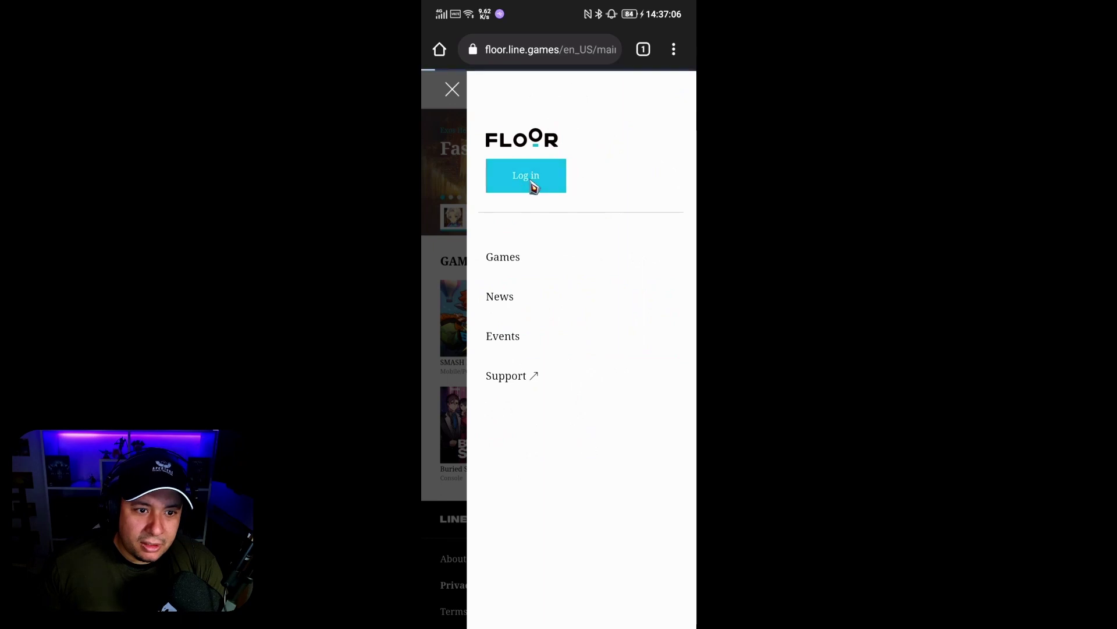
left_click(534, 187)
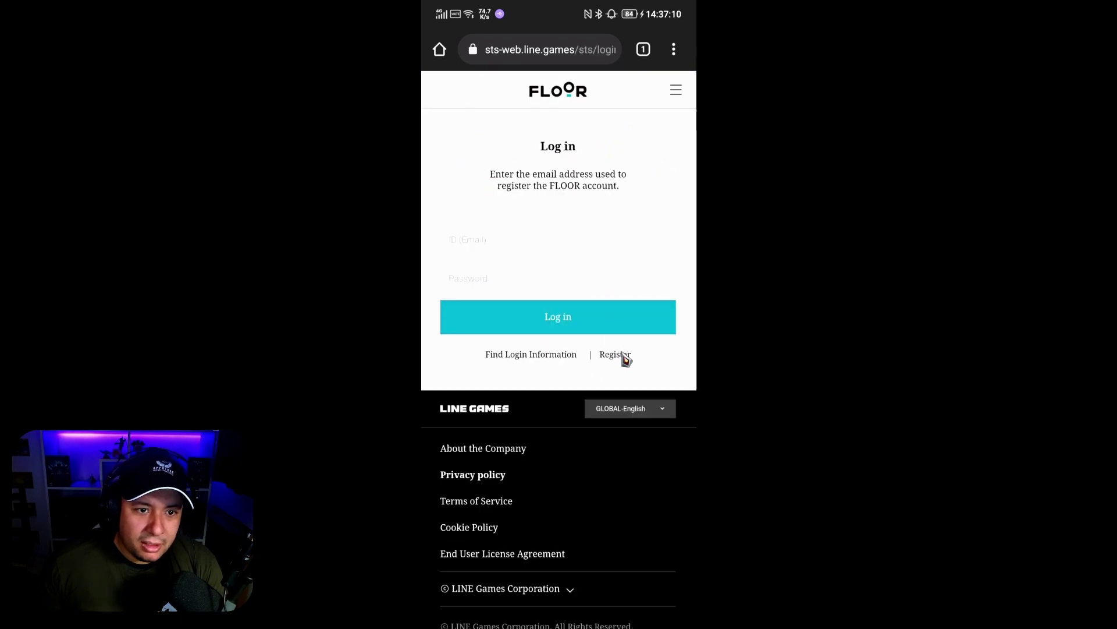
left_click(618, 354)
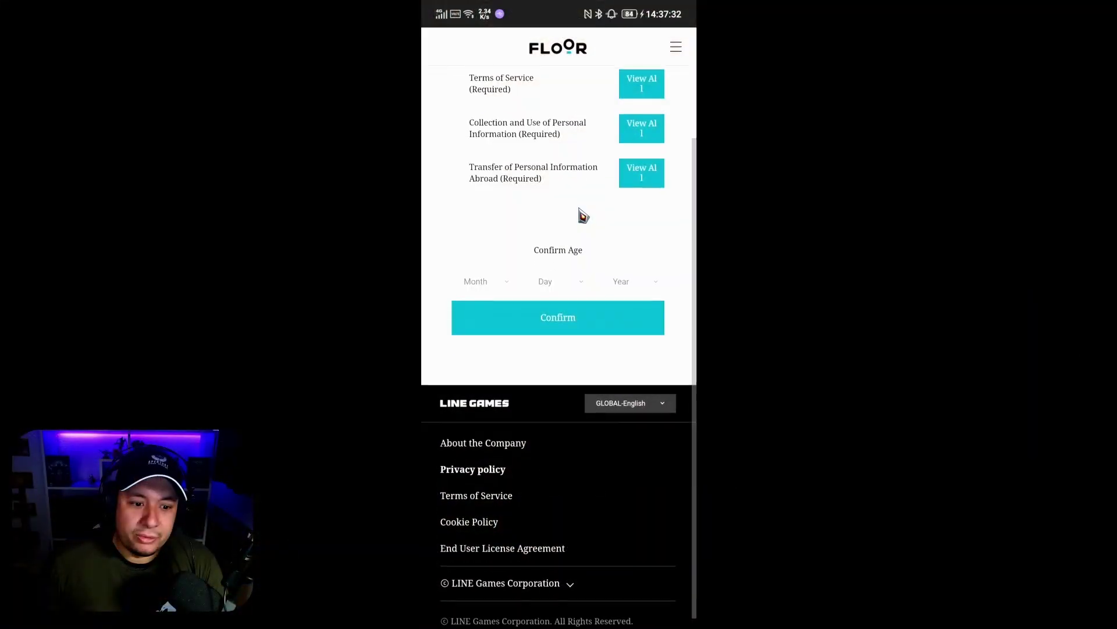
left_click_drag(581, 217, 521, 471)
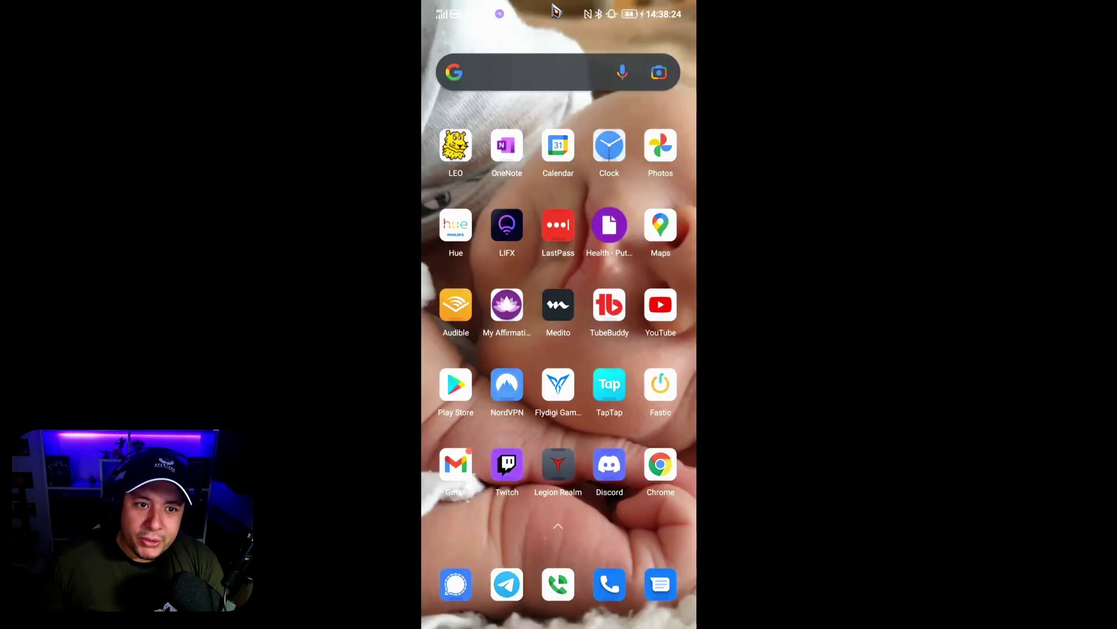
Step: Open the phone's Settings from the quick settings shade and go to General settings
left_click_drag(558, 17, 541, 290)
left_click(679, 84)
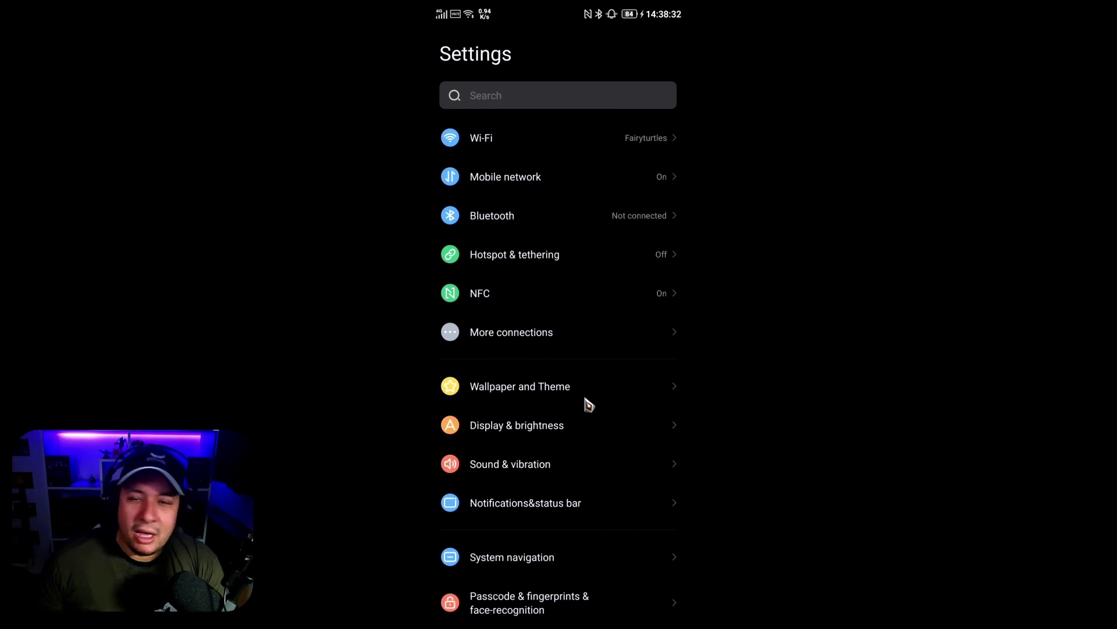
left_click_drag(636, 556, 554, 334)
left_click_drag(596, 568, 586, 291)
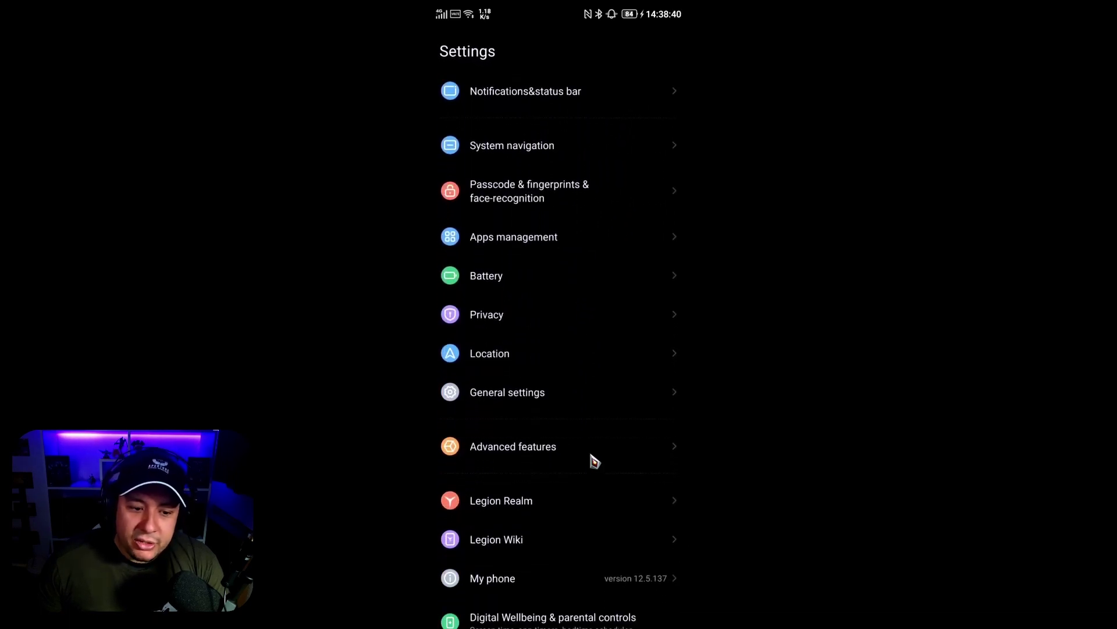
left_click_drag(575, 376, 573, 478)
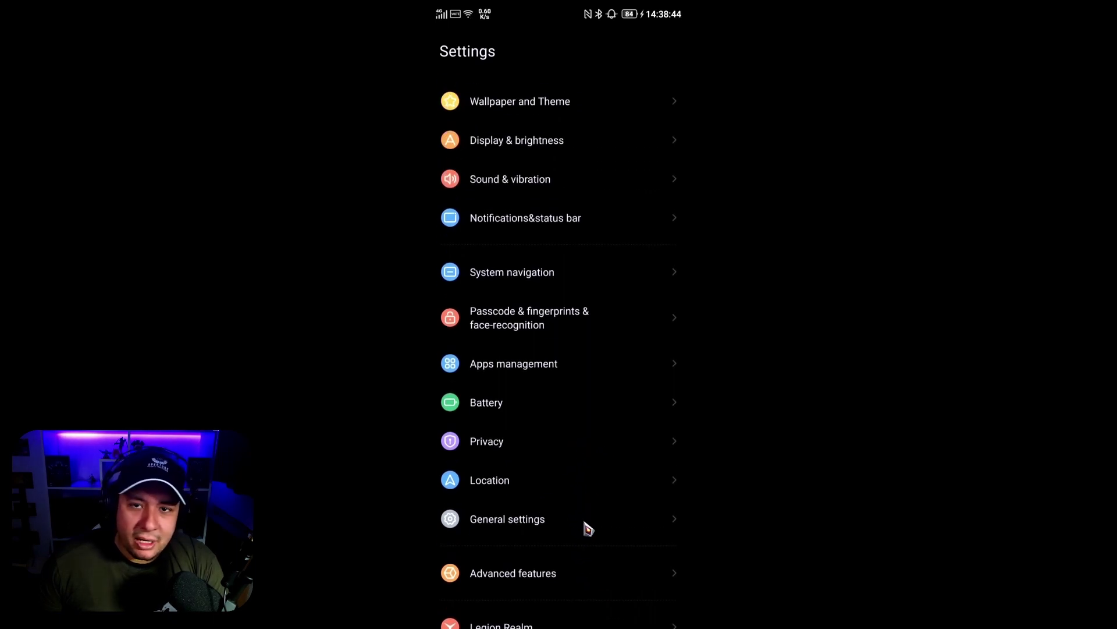
left_click_drag(574, 515, 575, 417)
left_click(572, 412)
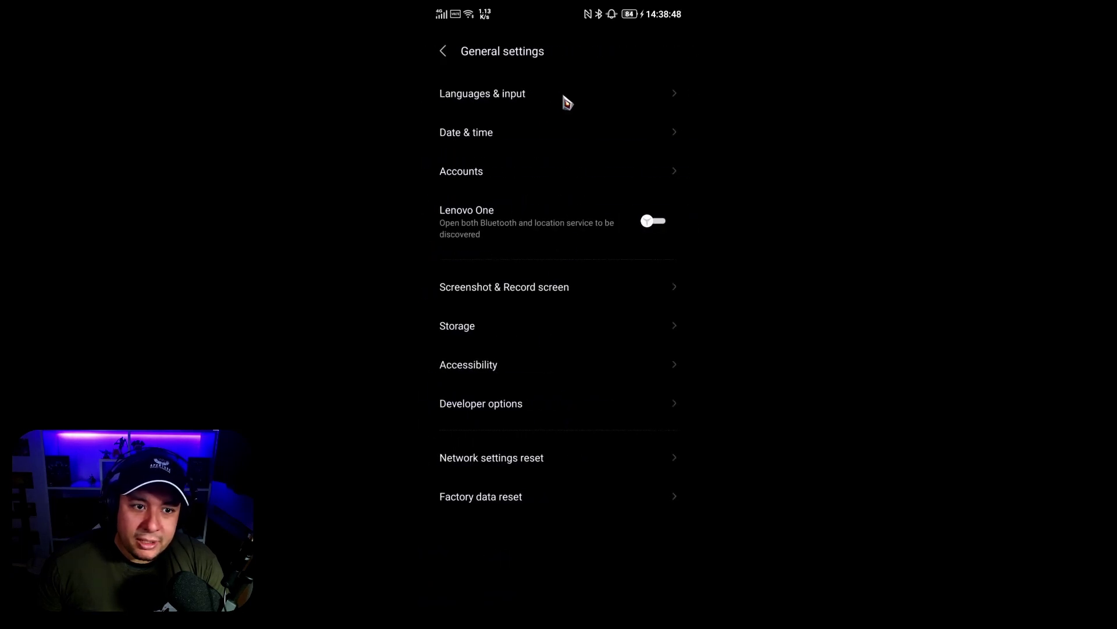
Step: Check the languages list shows English (United States) and German (Germany), then close Undecember
left_click(564, 99)
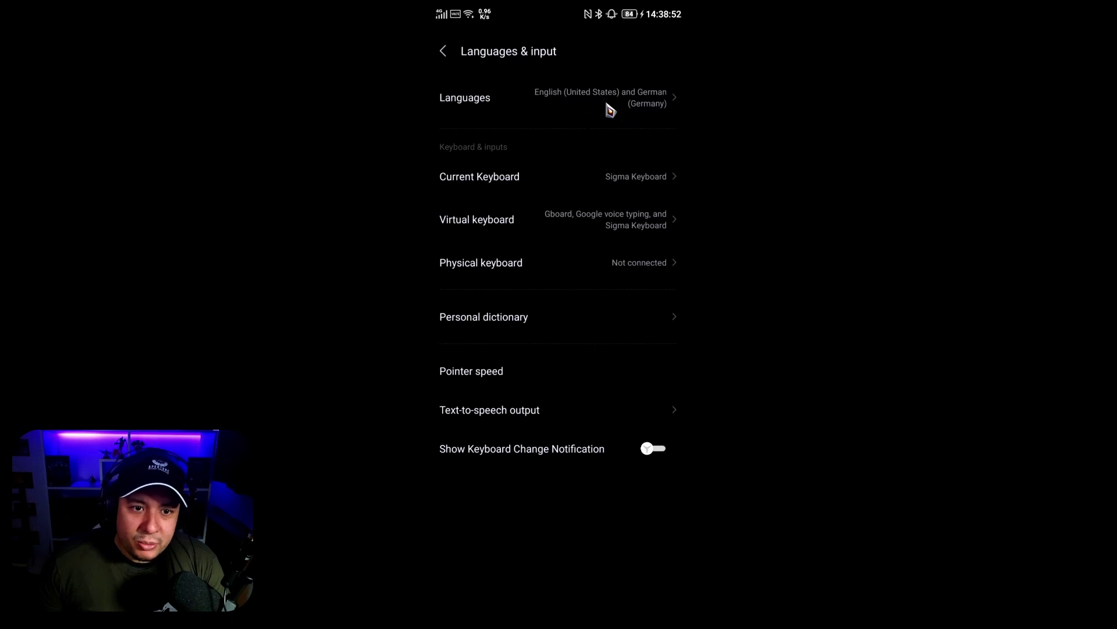
left_click(588, 107)
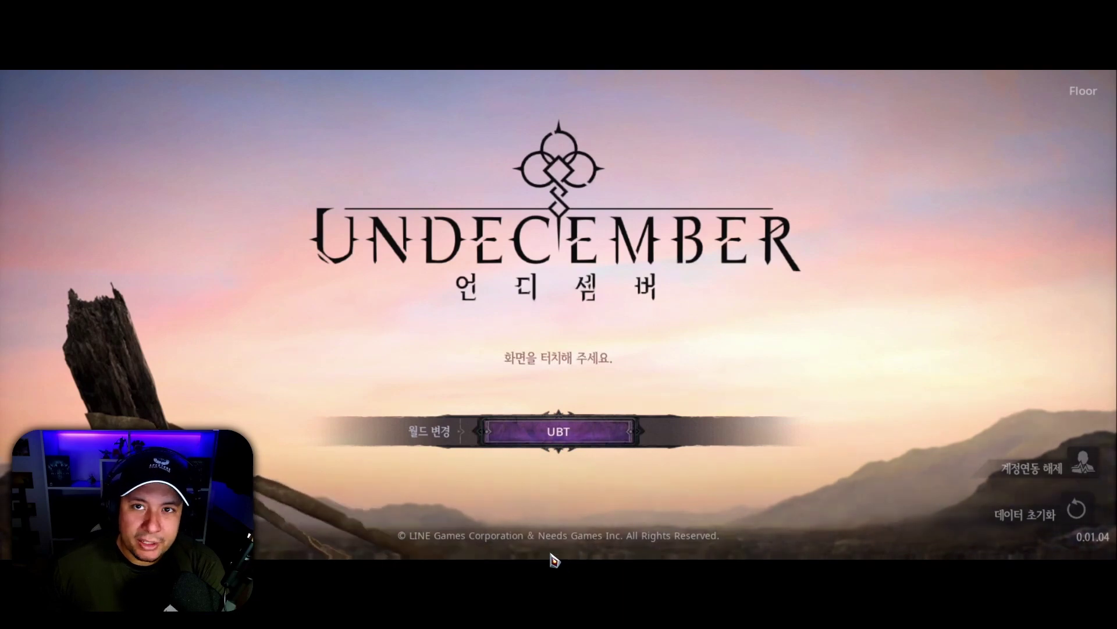
left_click(541, 449)
left_click_drag(545, 457, 547, 244)
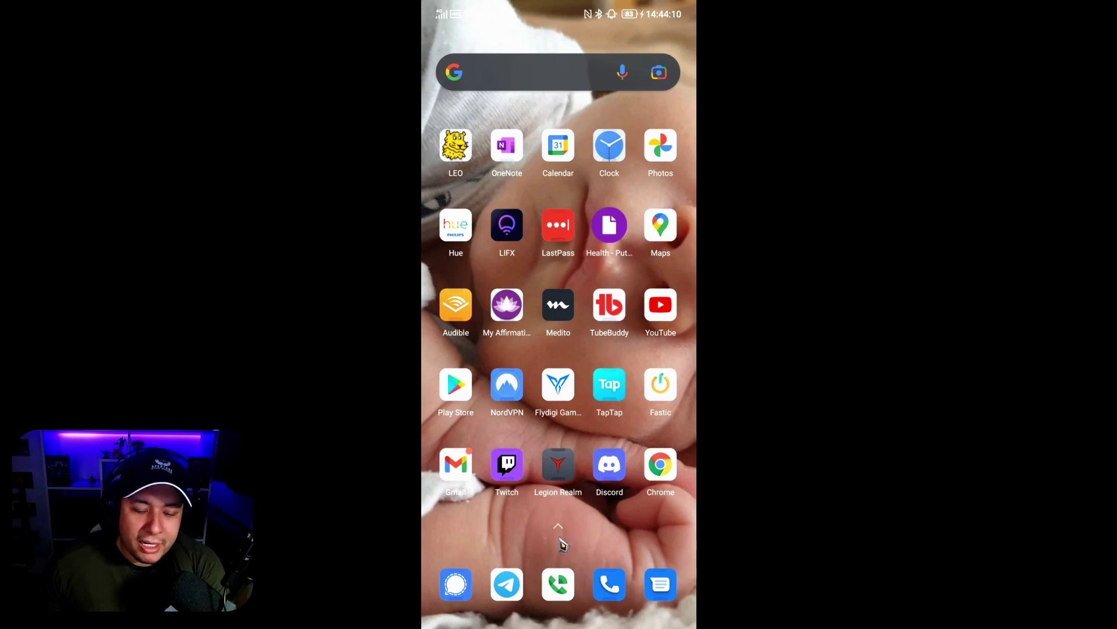
Step: Open the storage details of the 언디셈버 app from the app drawer
left_click_drag(563, 544, 521, 165)
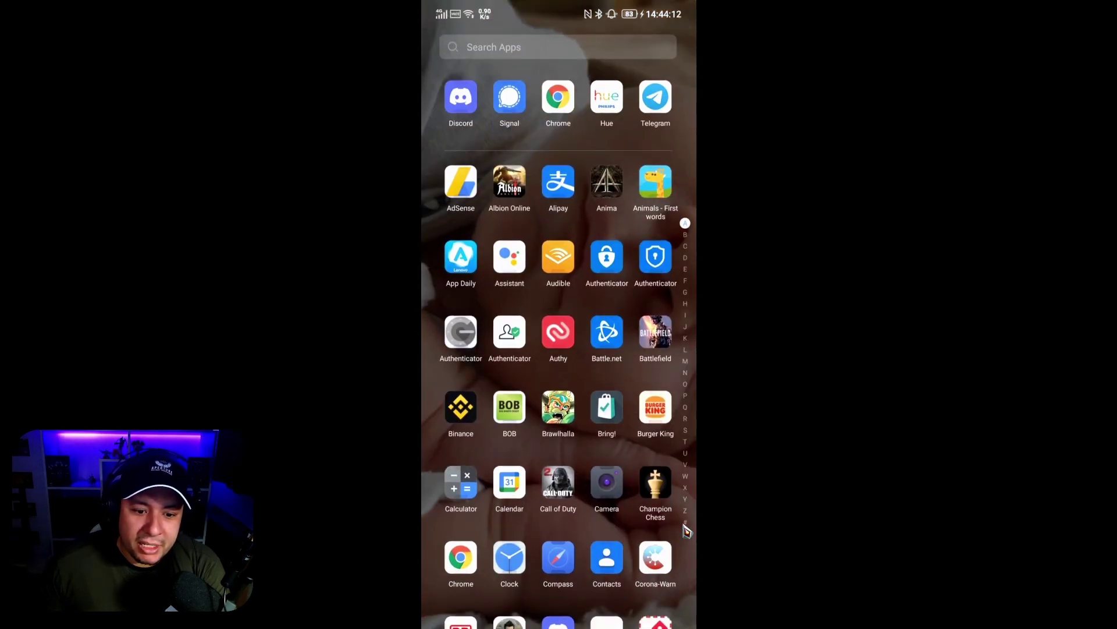
left_click(685, 523)
left_click(559, 578)
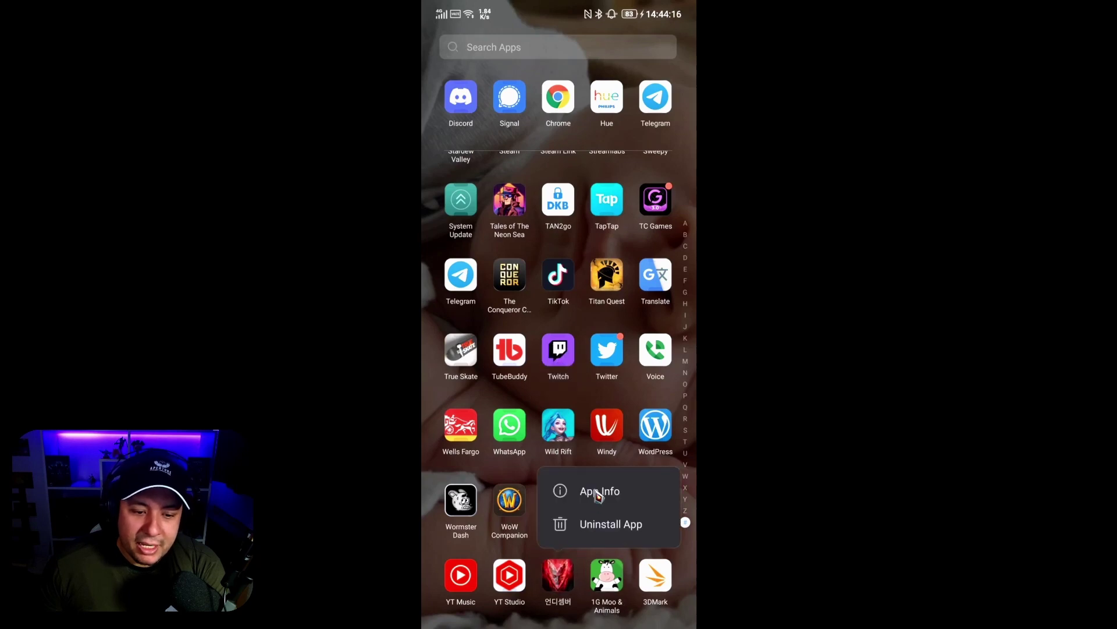
left_click(599, 493)
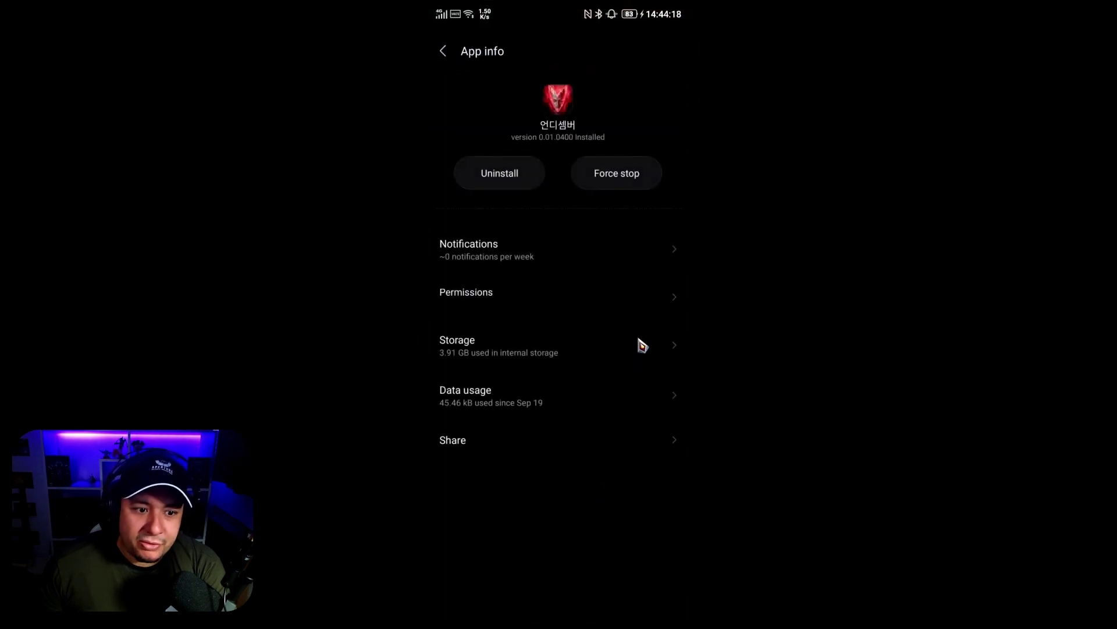
left_click(570, 345)
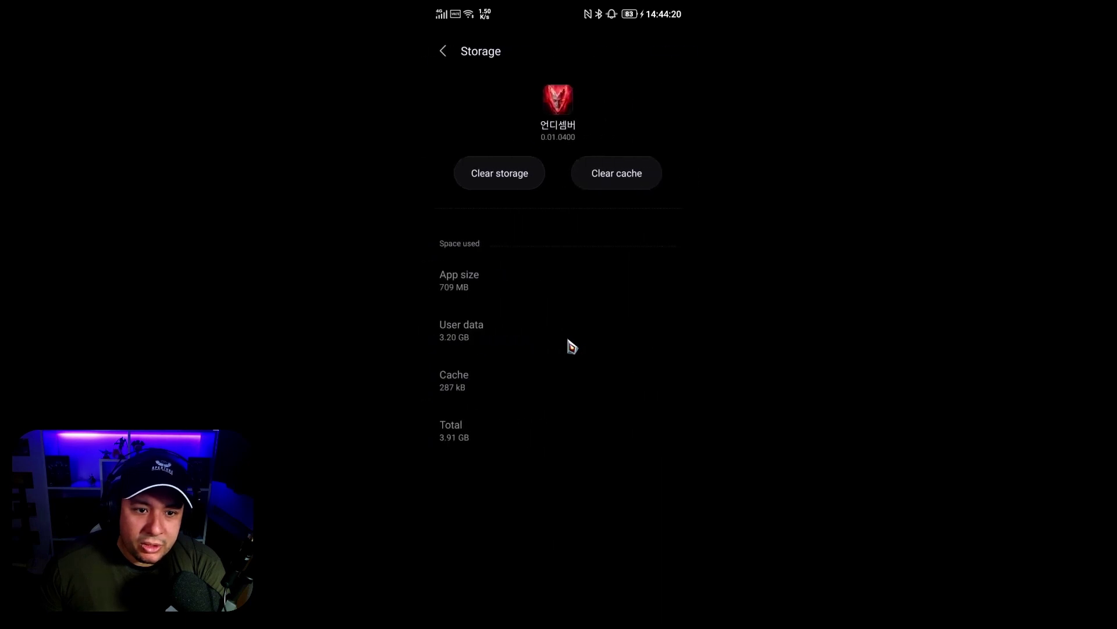
Step: Clear the app's cache and all stored data, then return to the app list
left_click(628, 187)
left_click(511, 178)
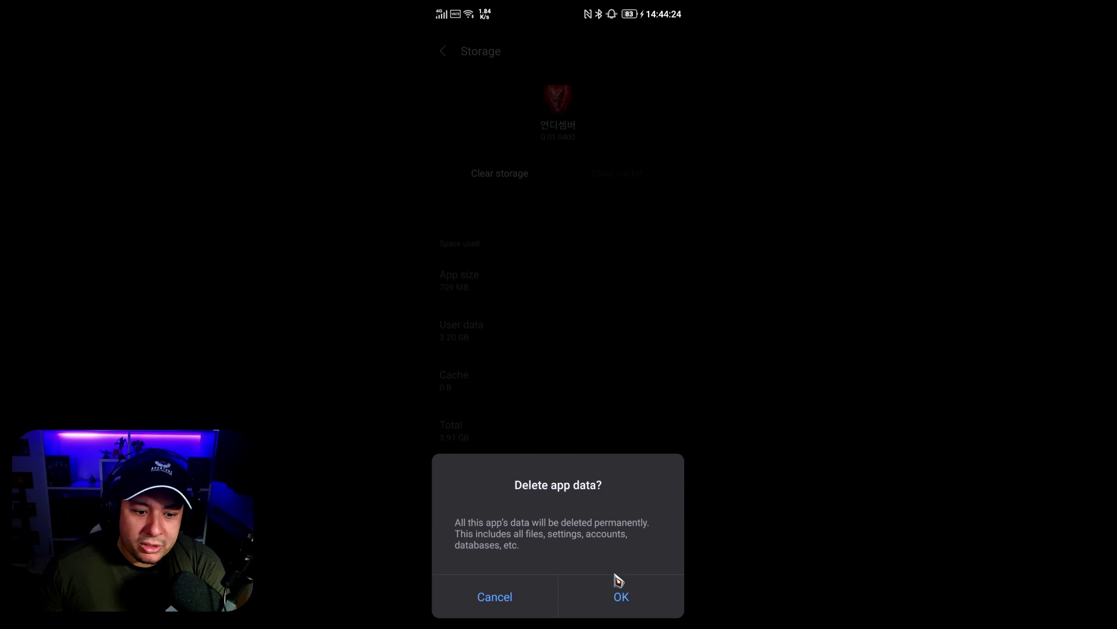
left_click(621, 599)
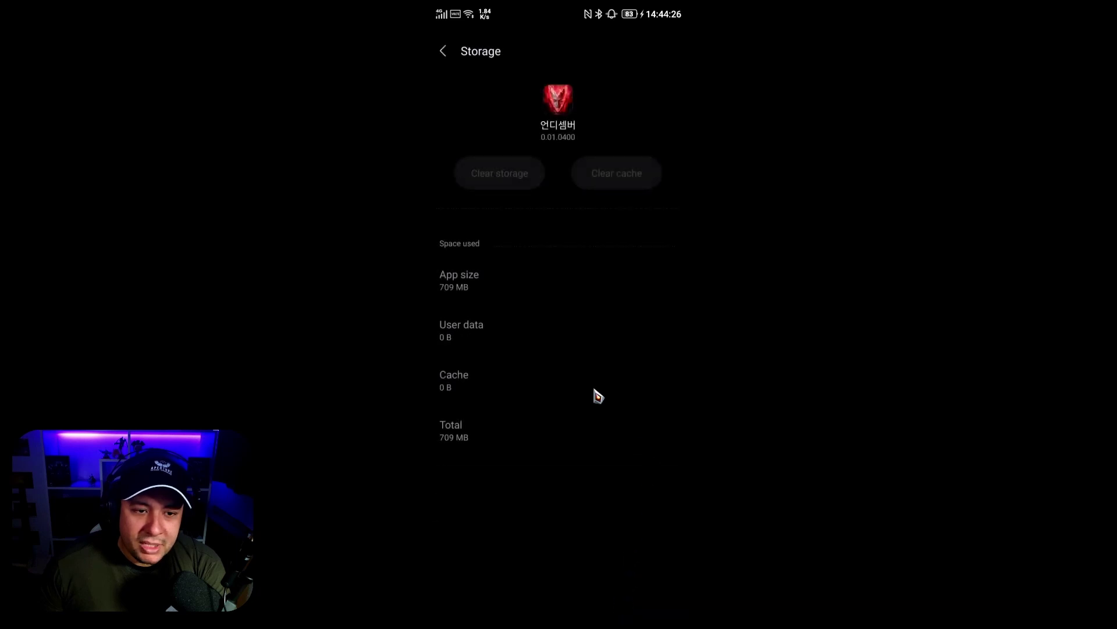
left_click(447, 54)
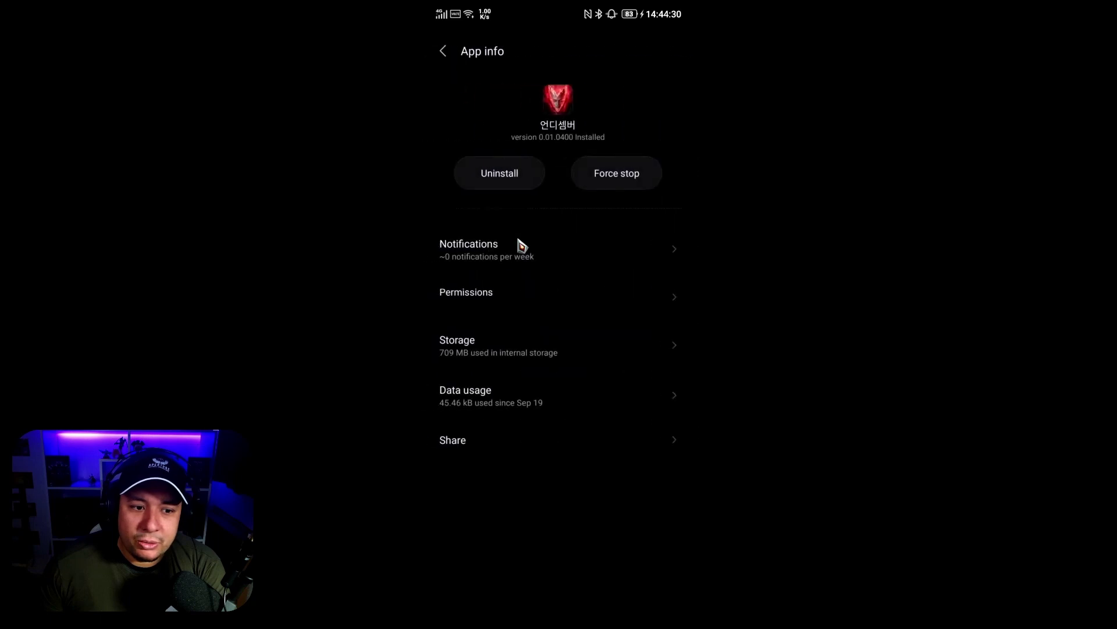
left_click(446, 55)
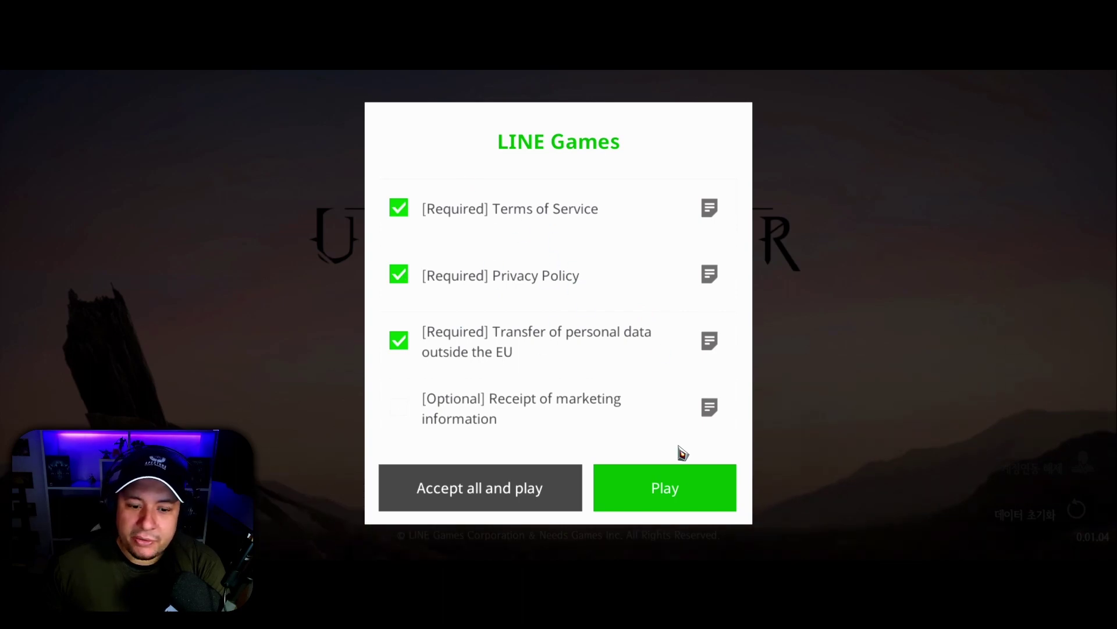
Step: Accept the required terms and log in with FLOOR using the account email and password
left_click(675, 489)
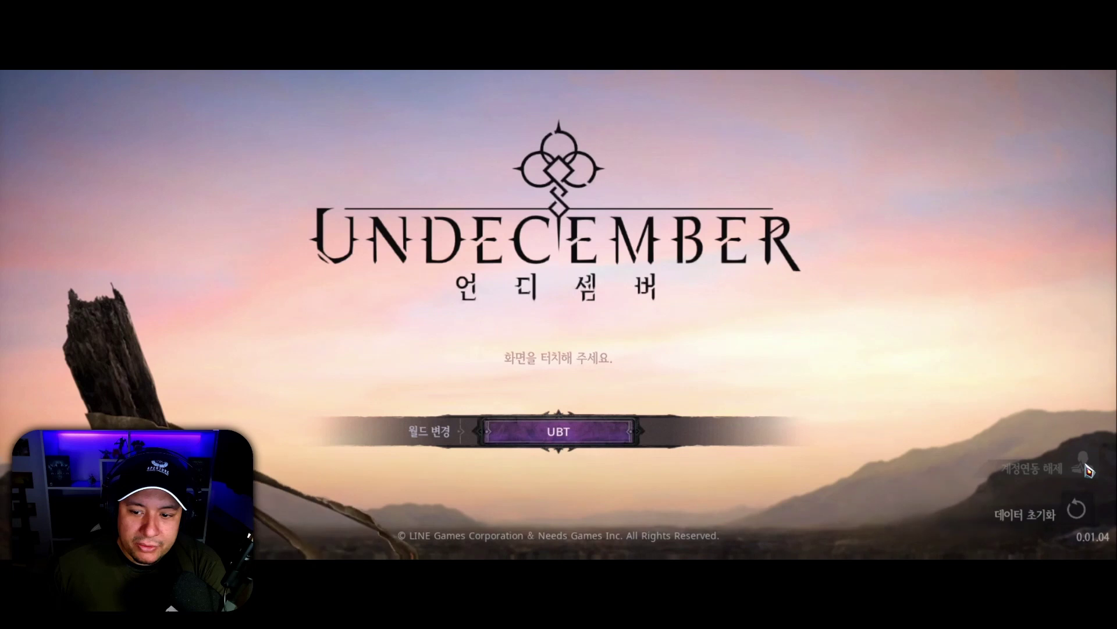
left_click(878, 381)
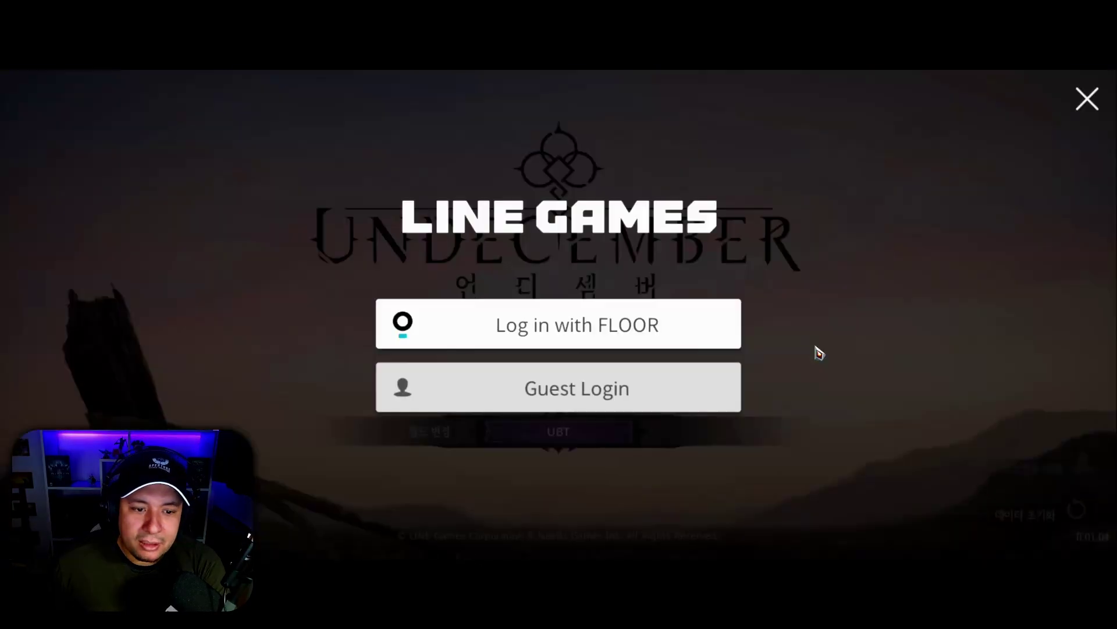
left_click(601, 331)
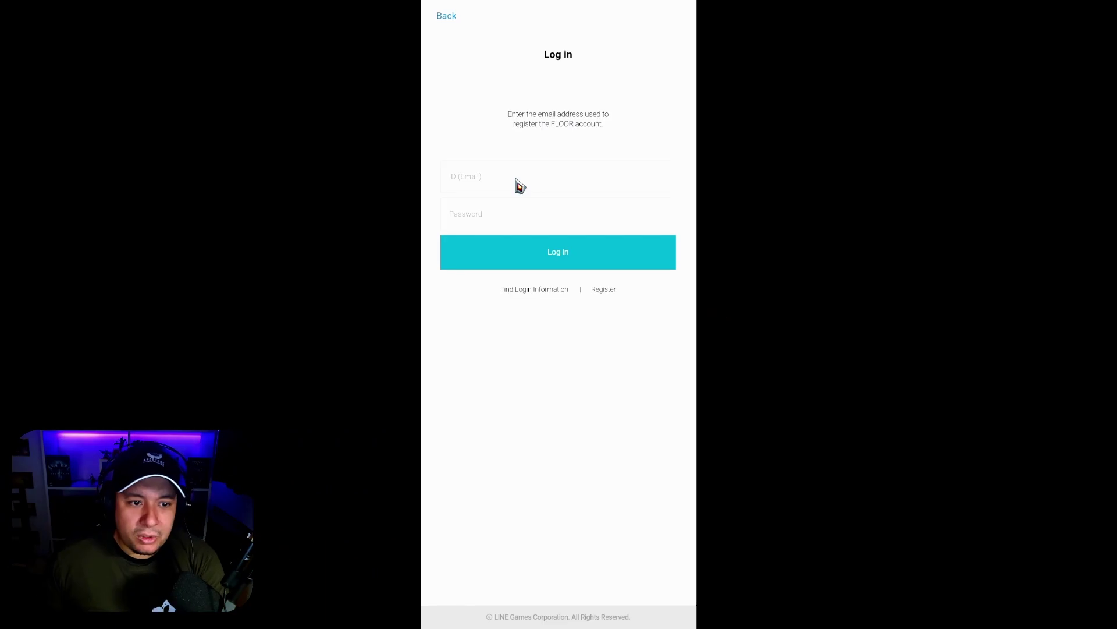
left_click(516, 178)
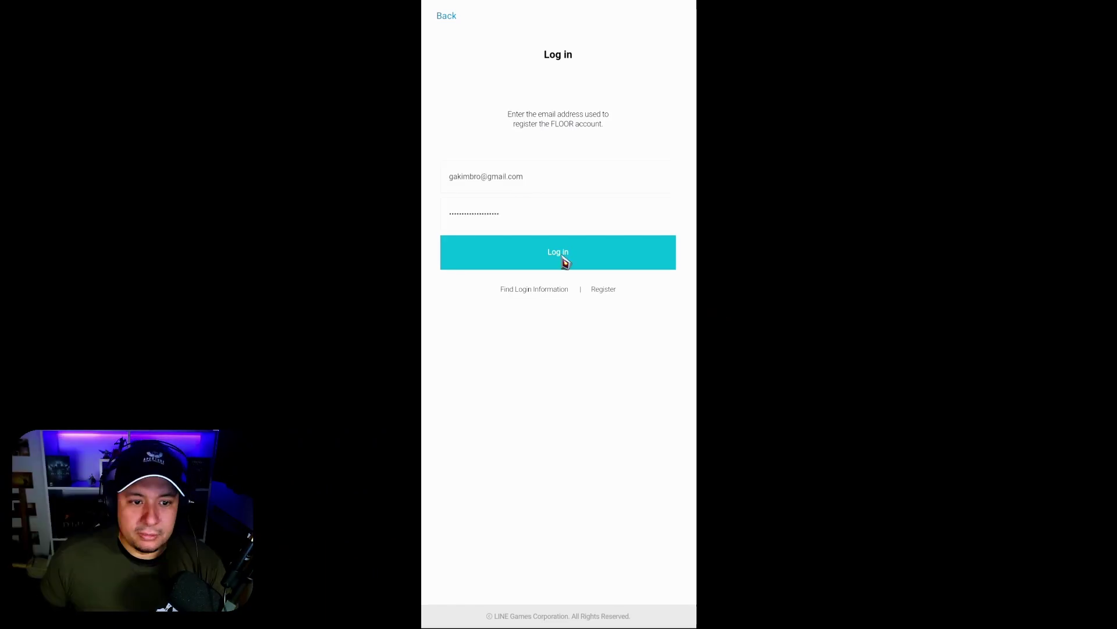
left_click(560, 254)
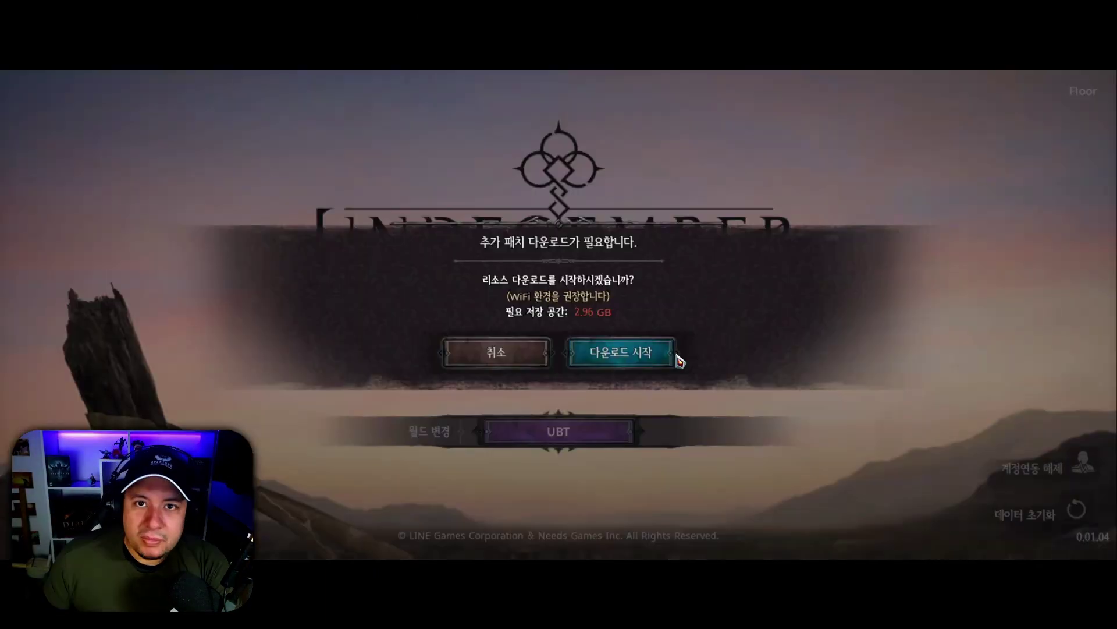
Step: Download the 2.96 GB patch, then start the game with the level 33 character
left_click(635, 352)
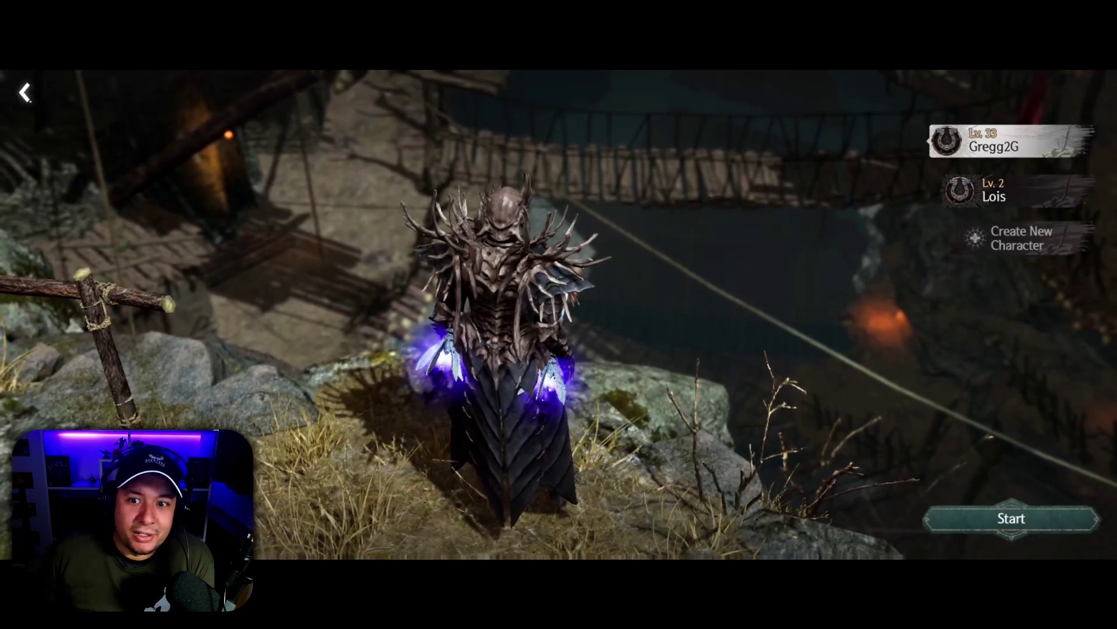
left_click(1056, 524)
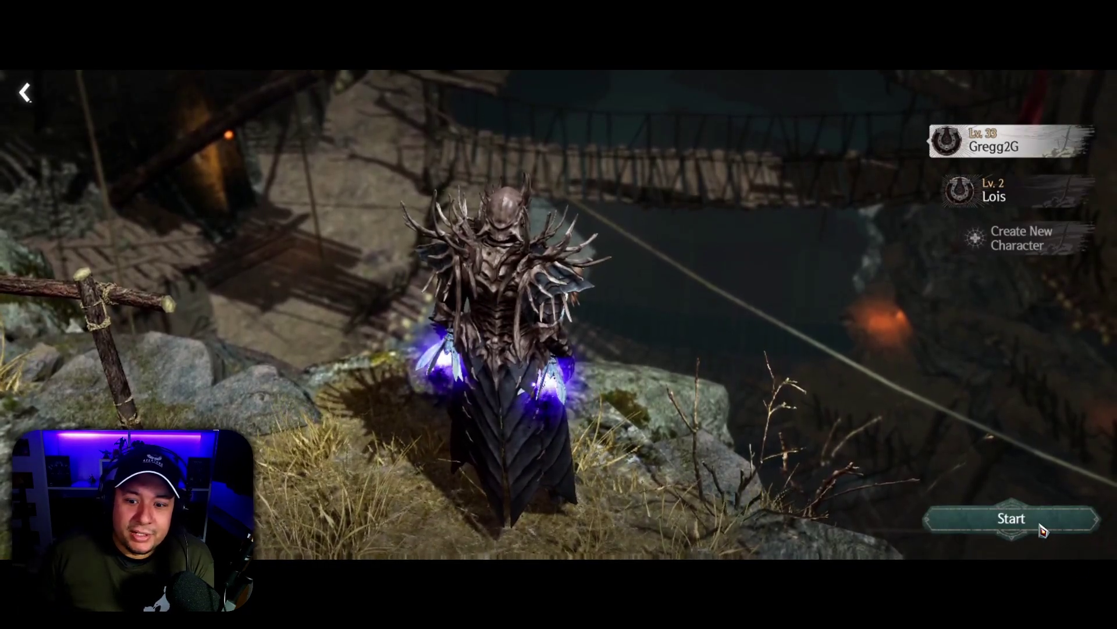